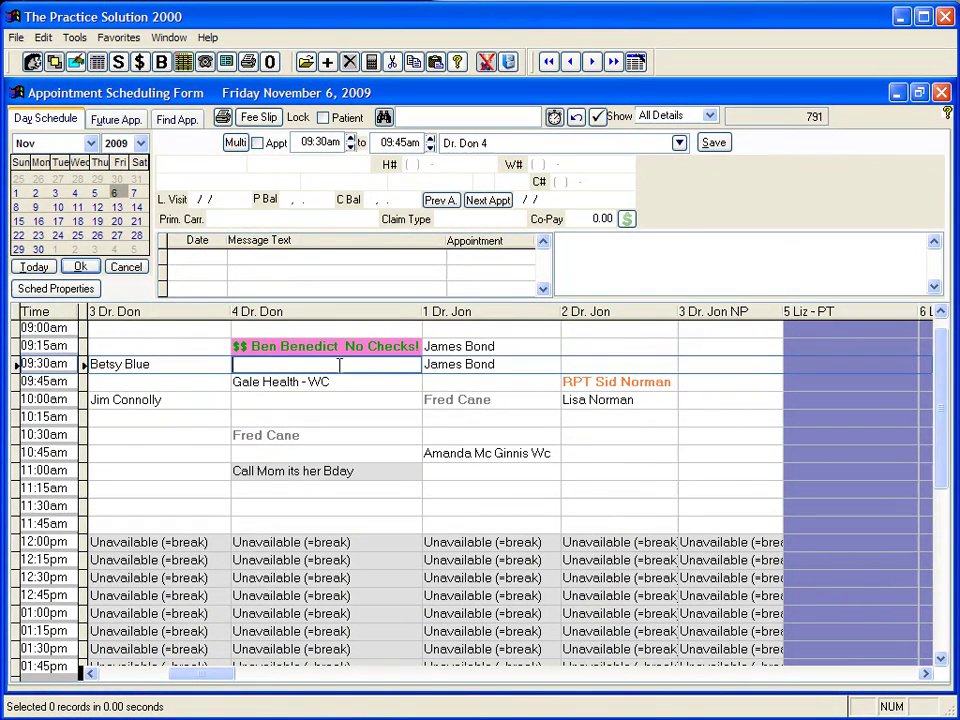
# Open service and payment entry for the 9:15am patient under resource 4, load the pending EON Documentor services, and widen the form.
pyautogui.click(340, 365)
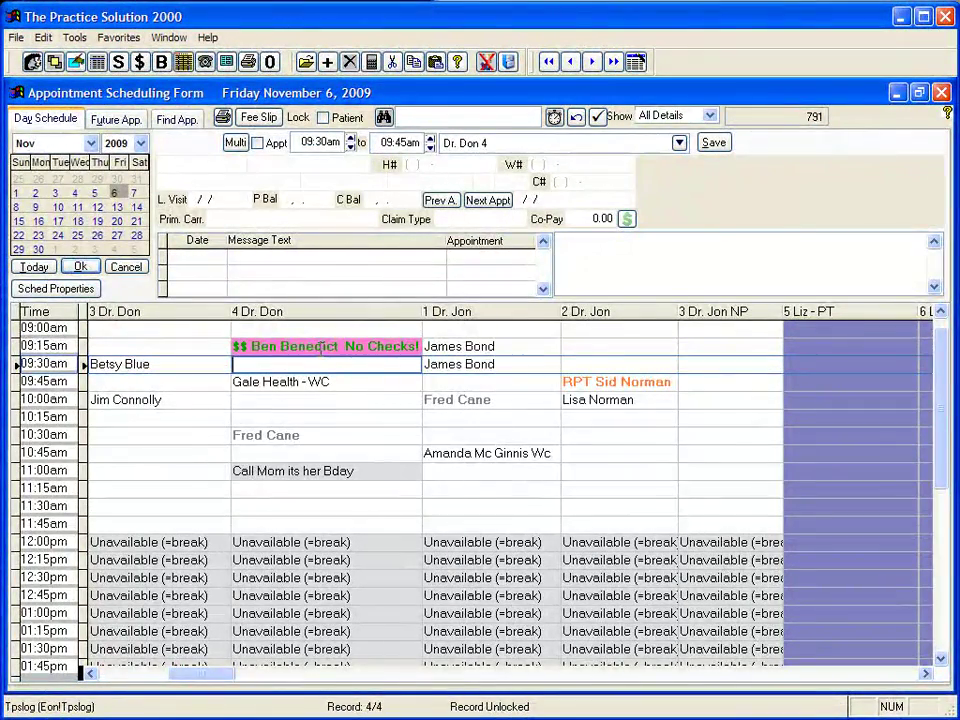
pyautogui.click(320, 347)
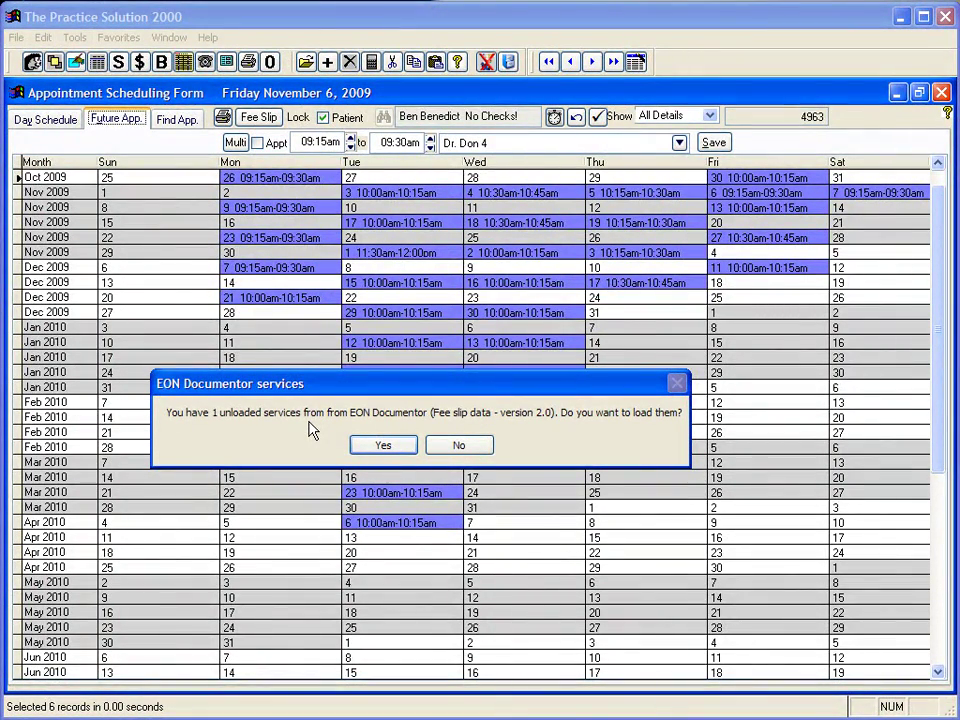
pyautogui.click(382, 445)
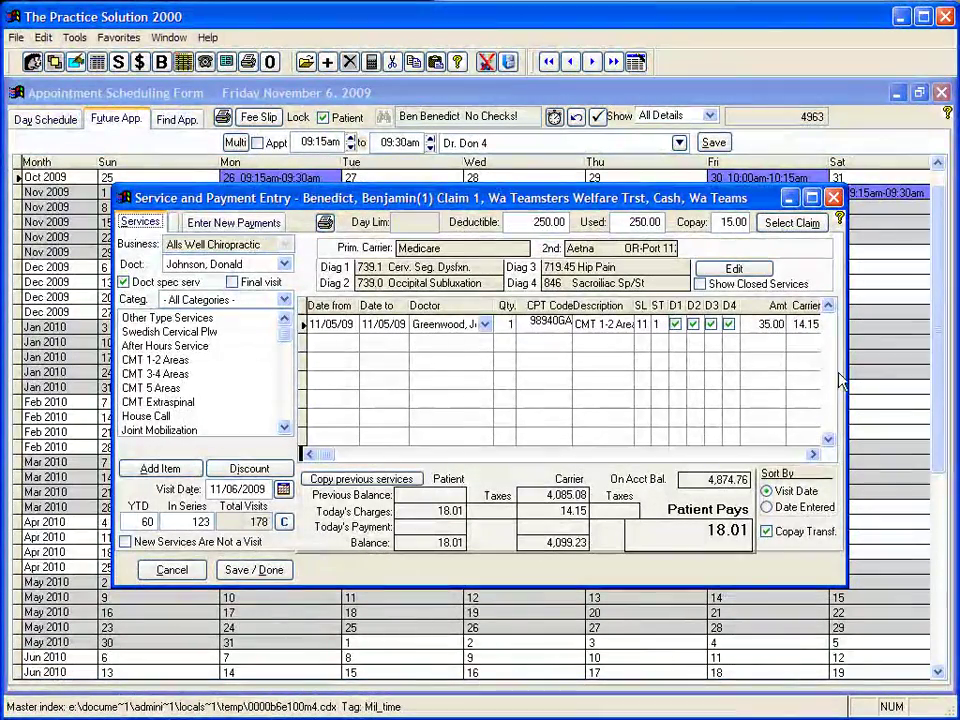
pyautogui.moveTo(851, 378); pyautogui.dragTo(920, 361)
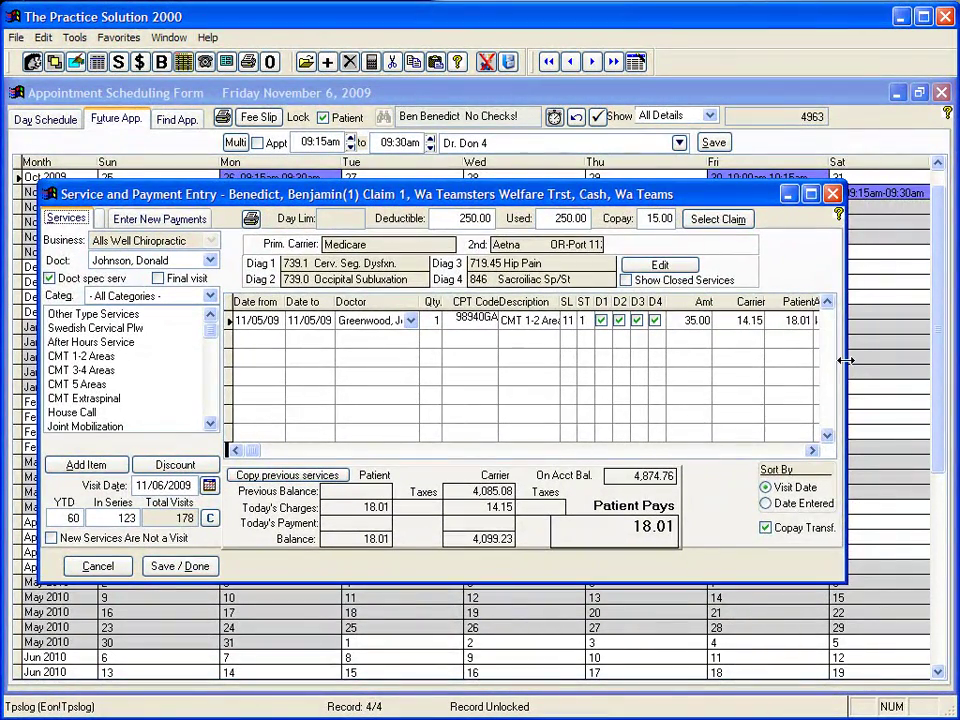
pyautogui.moveTo(855, 360); pyautogui.dragTo(890, 360)
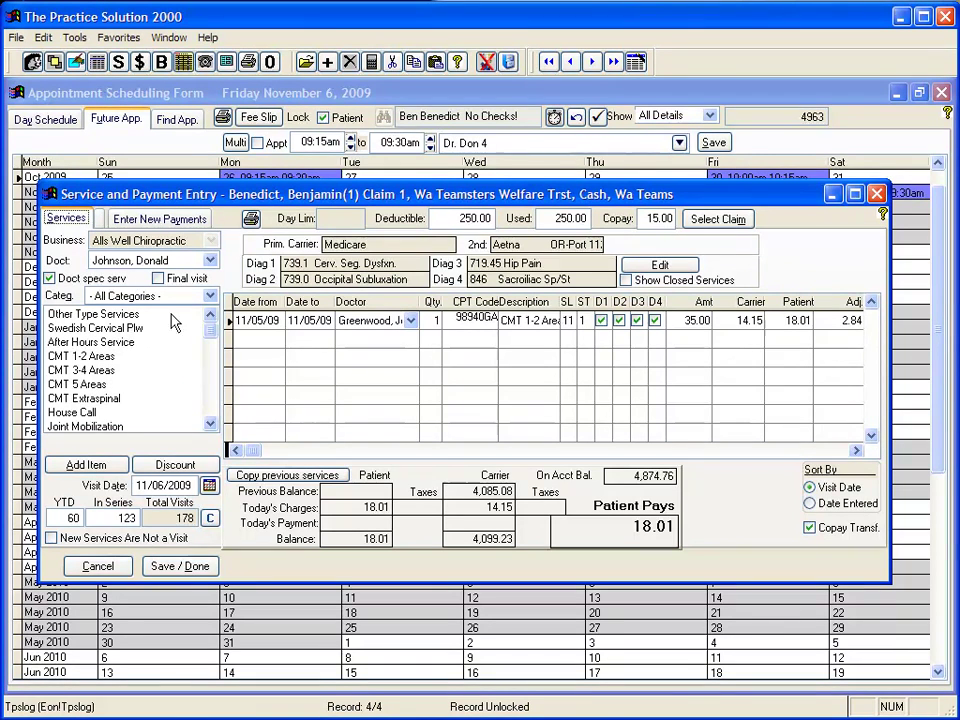
# Add a Cervical Pillow from the Pillows/Rolls category to the visit's services.
pyautogui.click(210, 297)
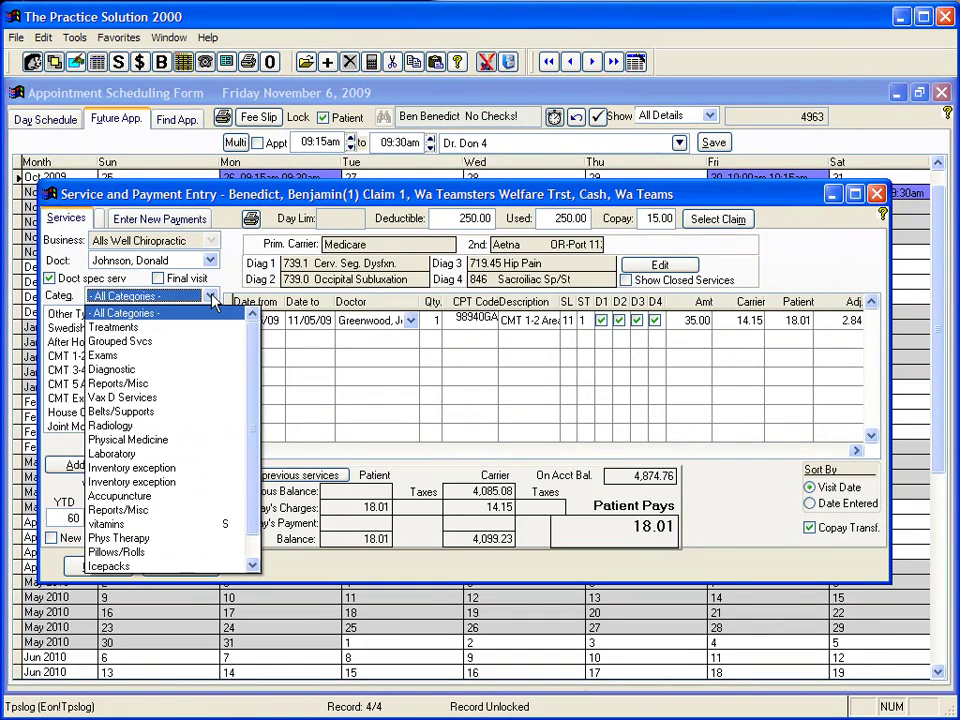
pyautogui.click(145, 552)
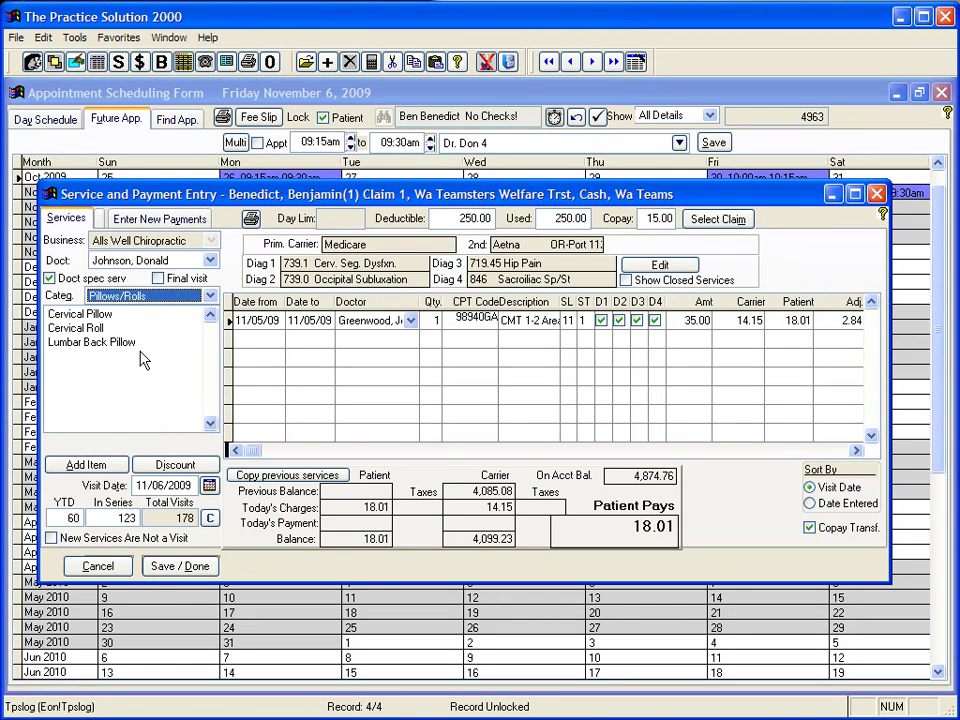
pyautogui.doubleClick(100, 315)
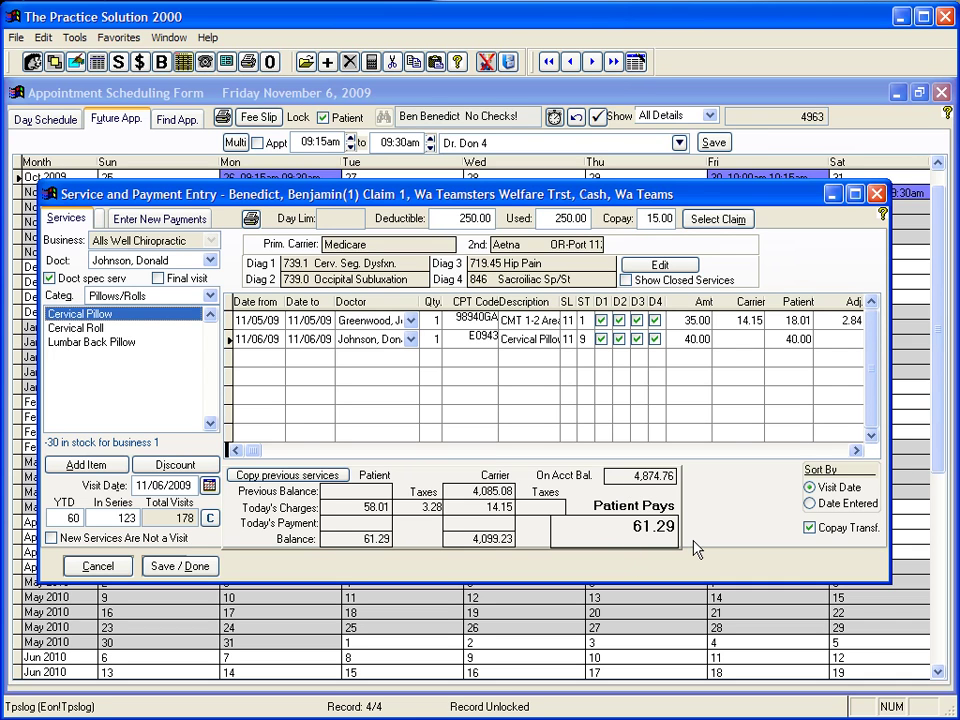
# Record payment of the full amount due by check number 2541 and save the service and payment entry.
pyautogui.click(162, 222)
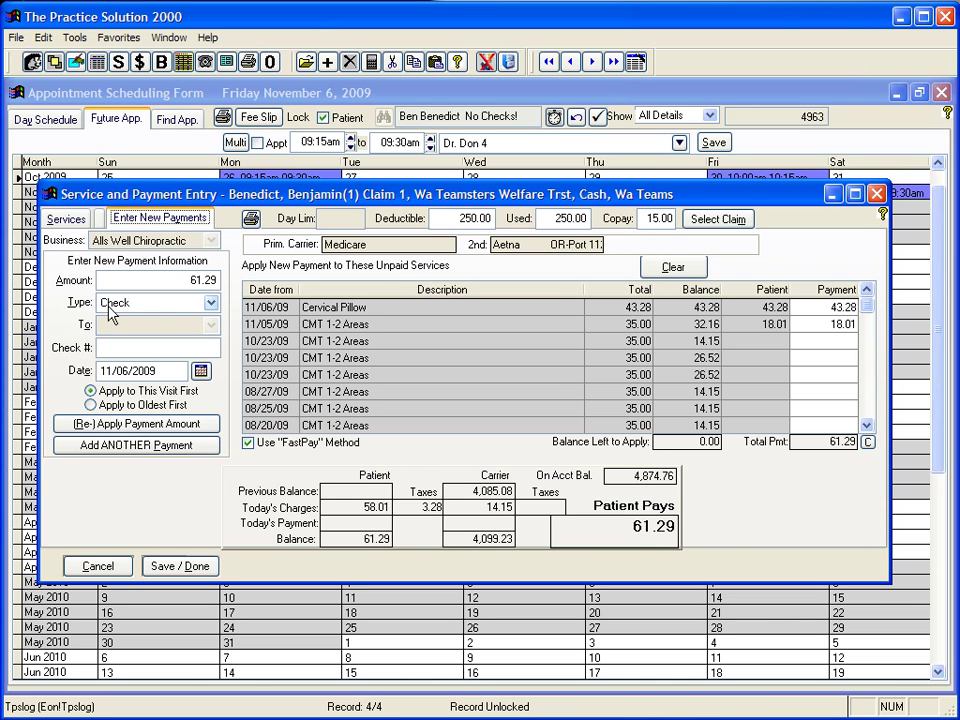
pyautogui.click(211, 303)
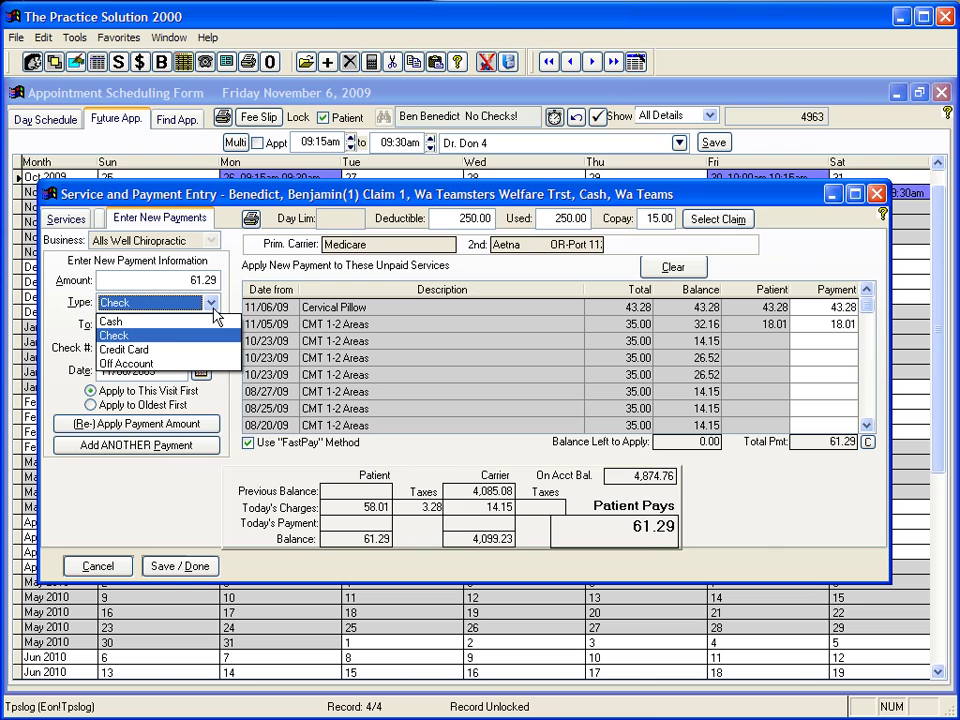
pyautogui.click(213, 310)
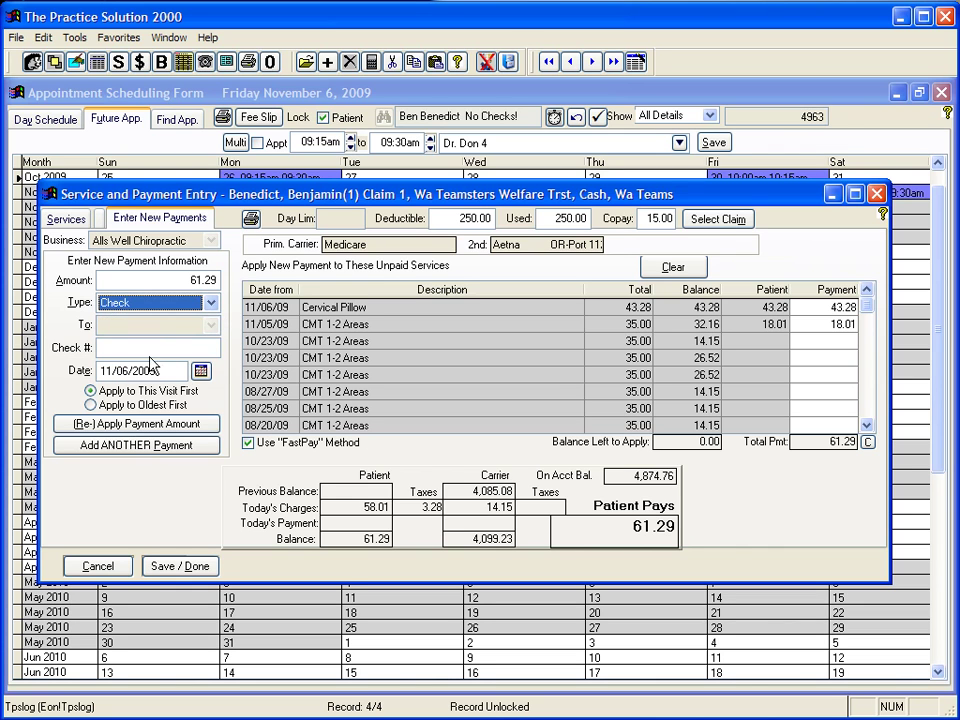
pyautogui.click(117, 346)
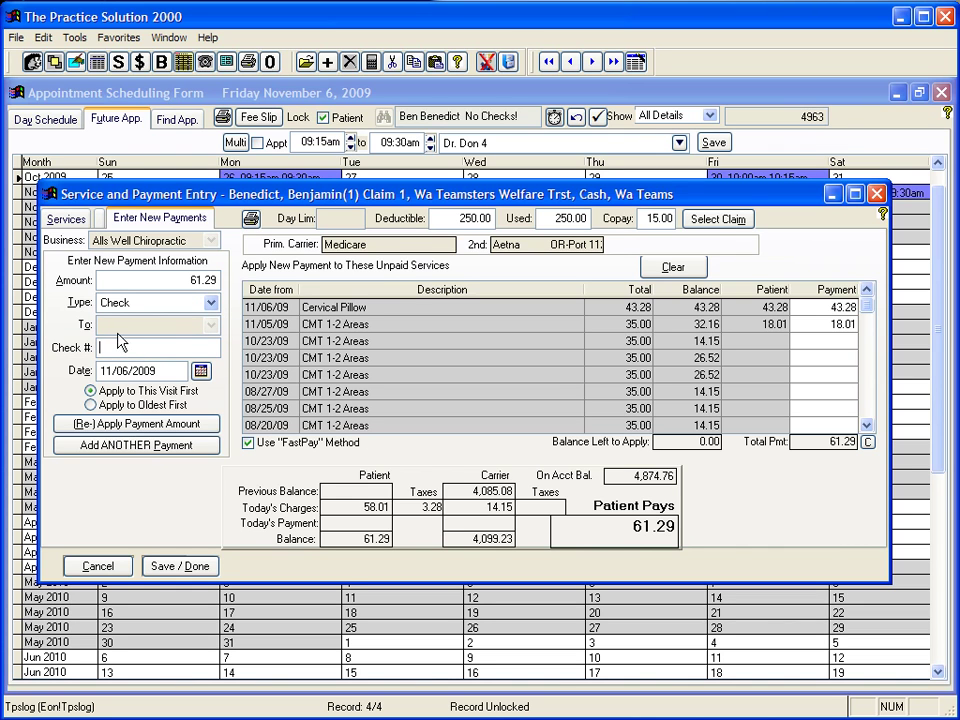
pyautogui.write('2541')
pyautogui.click(190, 566)
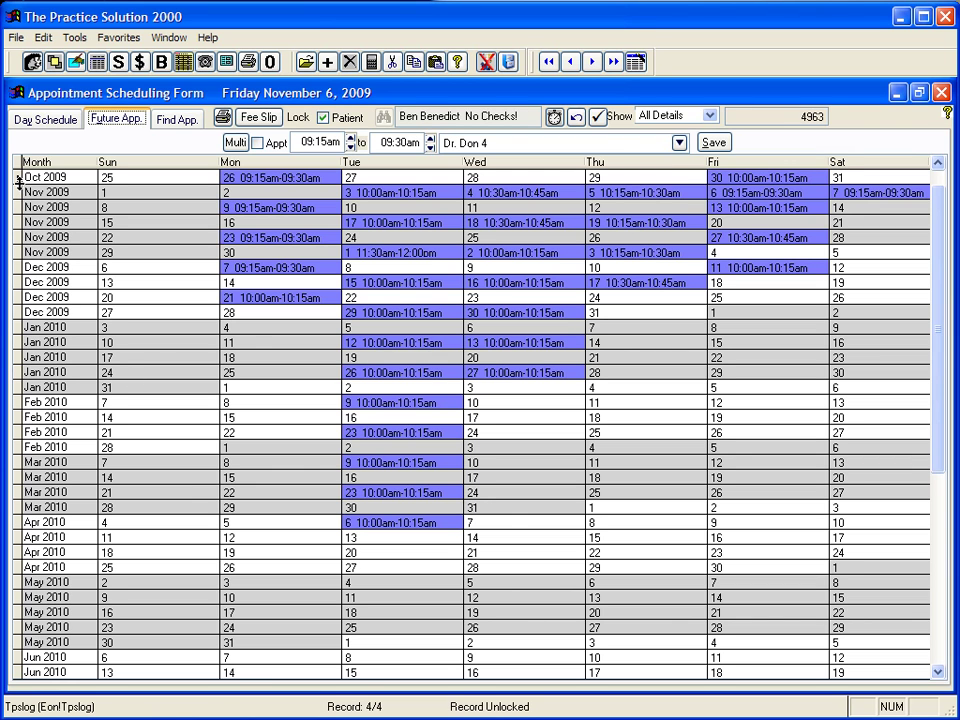
# Book appointments for December 25, January 8, January 22 and February 5, reusing the December 11 appointment's 10:00am to 10:15am slot and resource.
pyautogui.moveTo(18, 184); pyautogui.dragTo(18, 198)
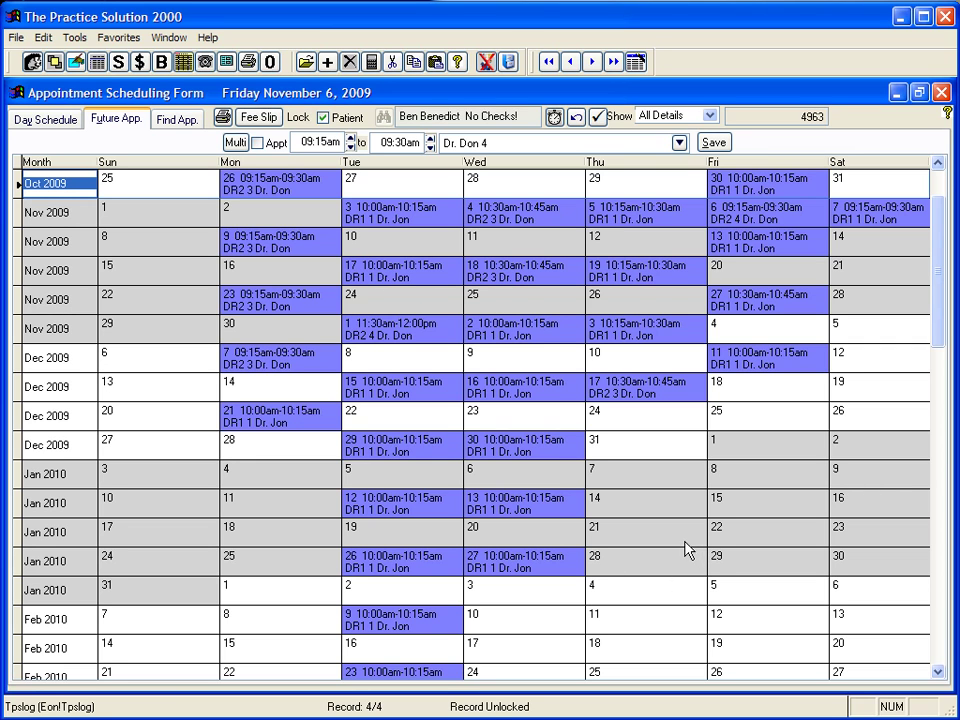
pyautogui.click(270, 143)
pyautogui.click(765, 368)
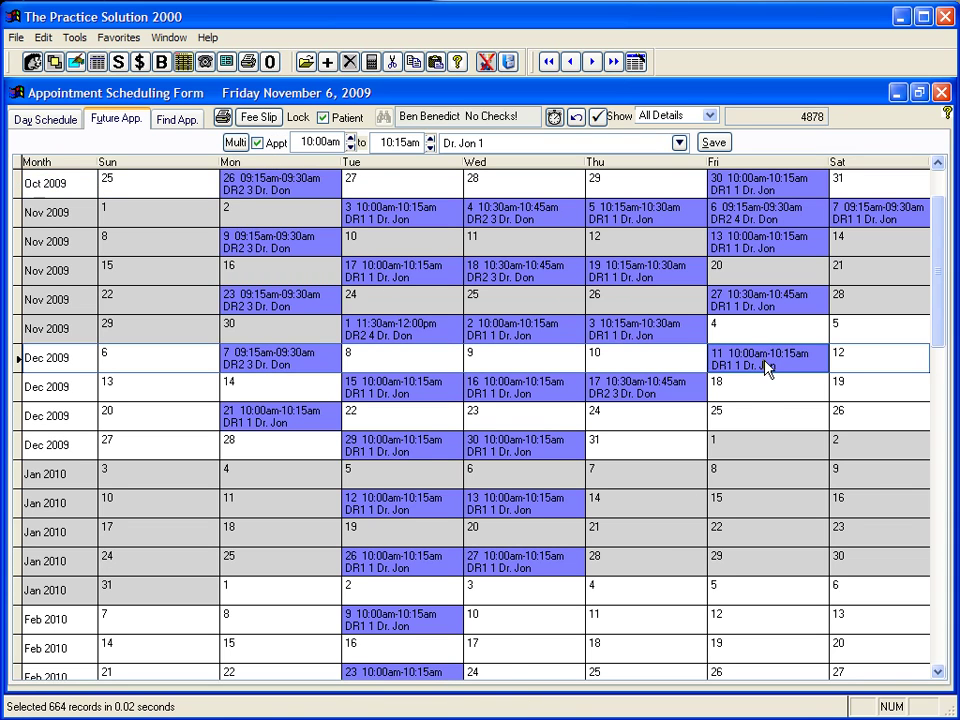
pyautogui.click(762, 420)
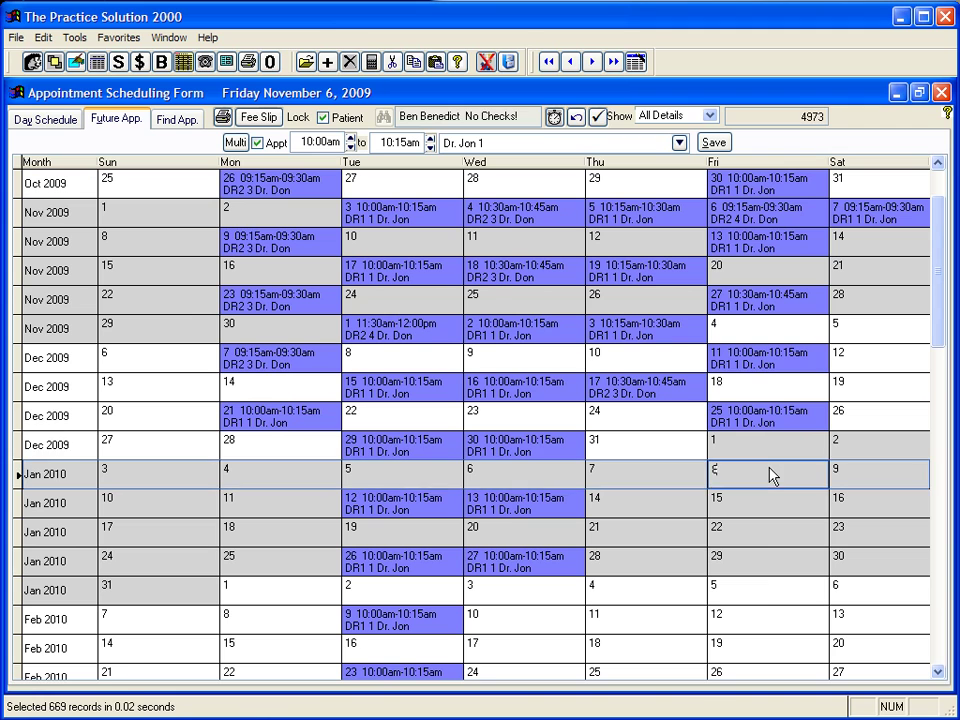
pyautogui.click(771, 474)
pyautogui.click(766, 535)
pyautogui.click(770, 597)
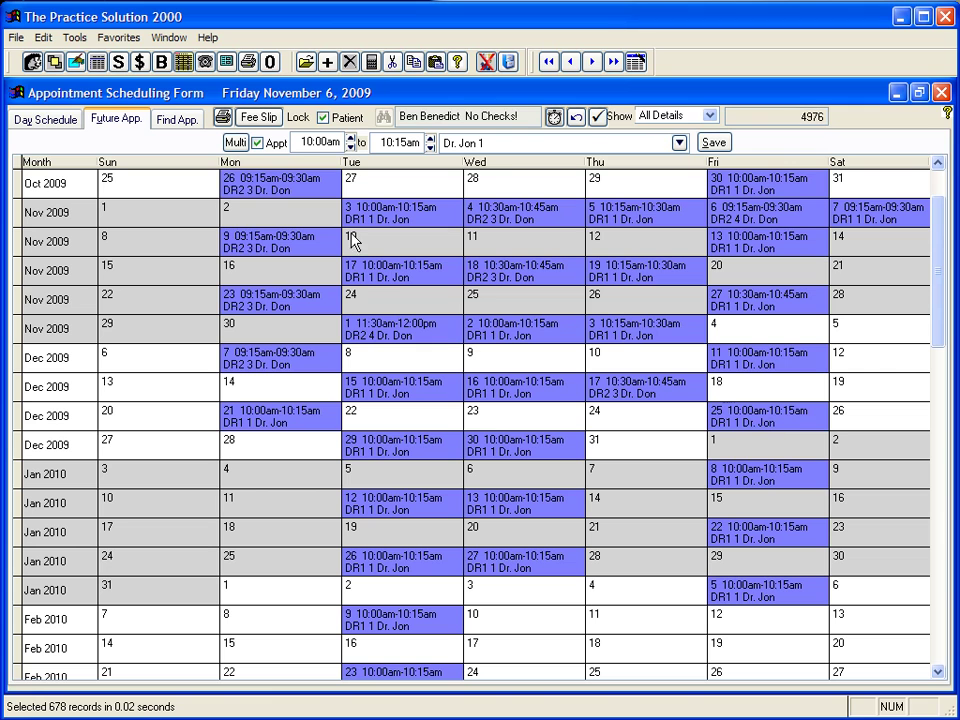
# Select Mon, Wed and Fri for multiple appointments, list the claim's existing appointments, and close the form without creating any.
pyautogui.click(235, 144)
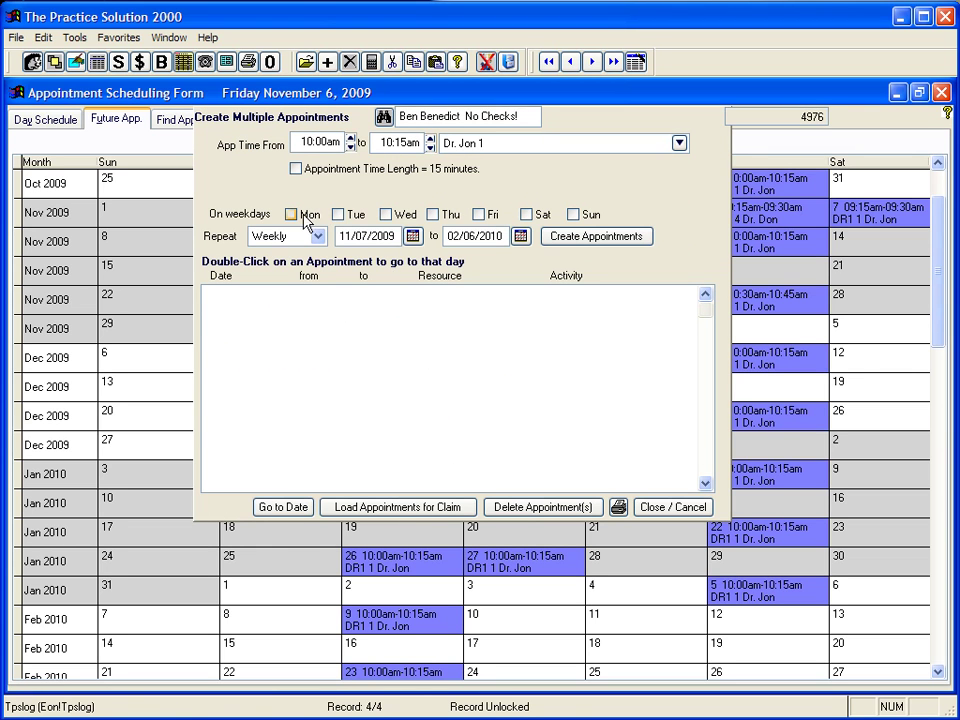
pyautogui.click(293, 215)
pyautogui.click(400, 217)
pyautogui.click(482, 215)
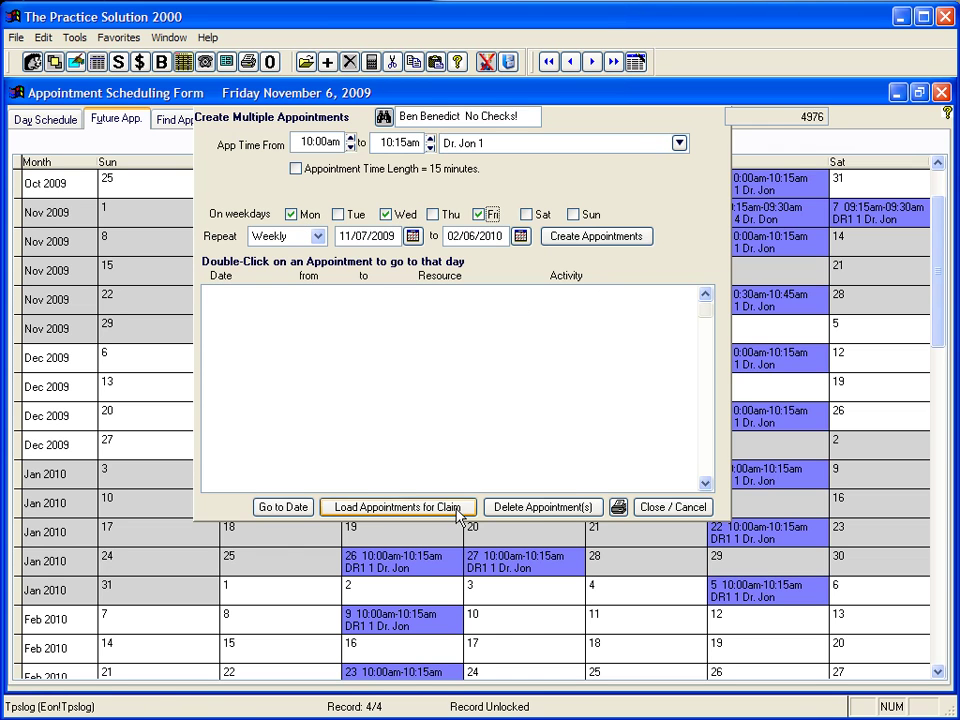
pyautogui.click(388, 507)
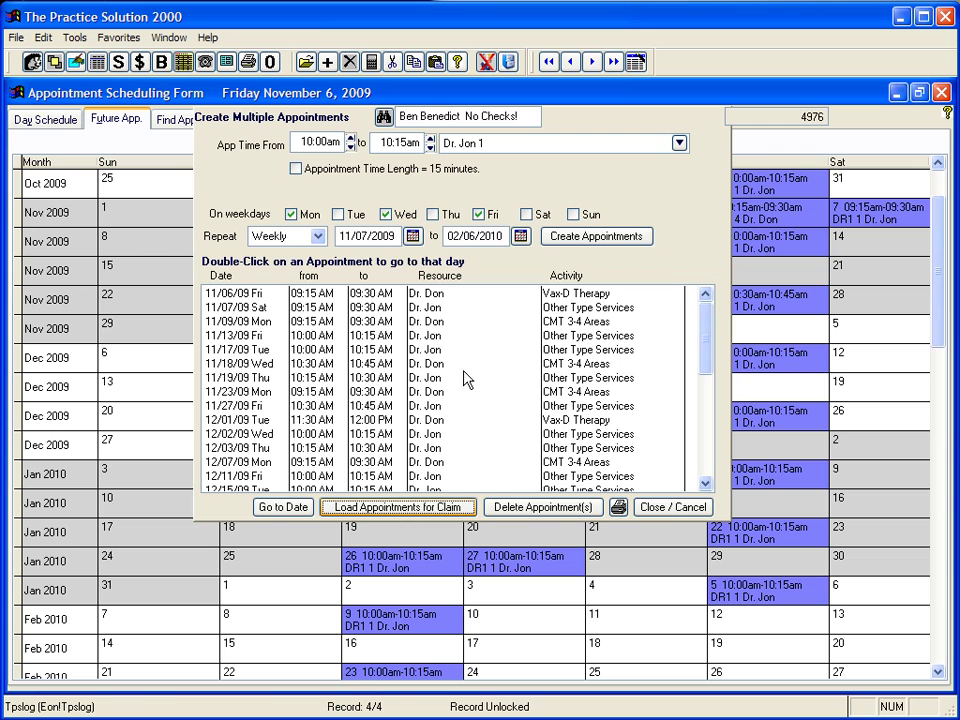
pyautogui.click(673, 508)
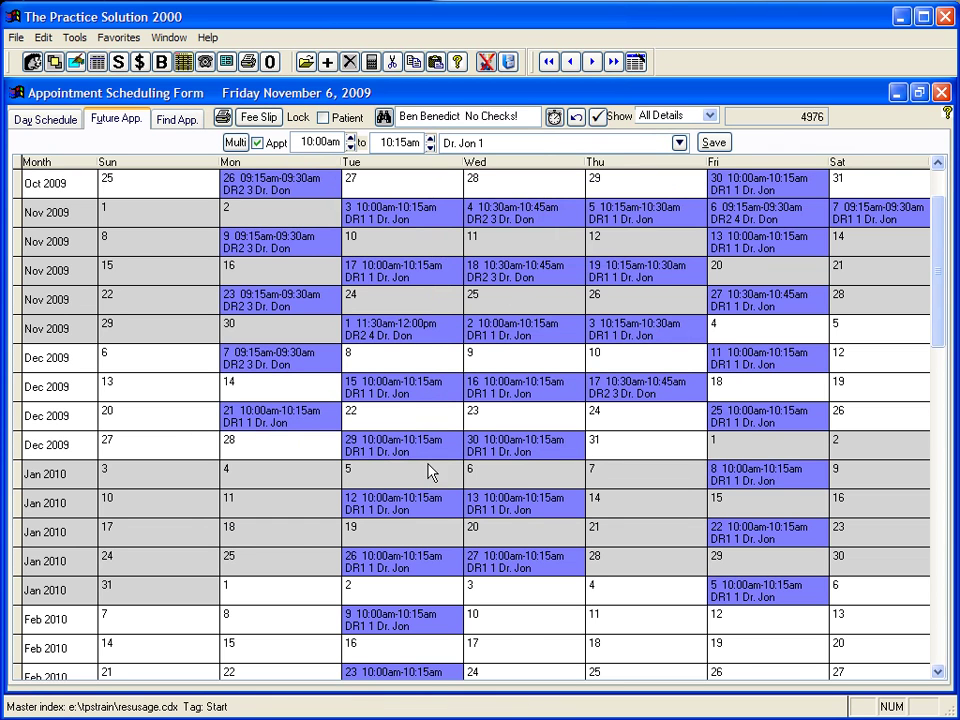
# Preview the November 2009 future appointments printout in the New Future Appointments Schedule View - 1 Month layout, and close the preview.
pyautogui.click(223, 117)
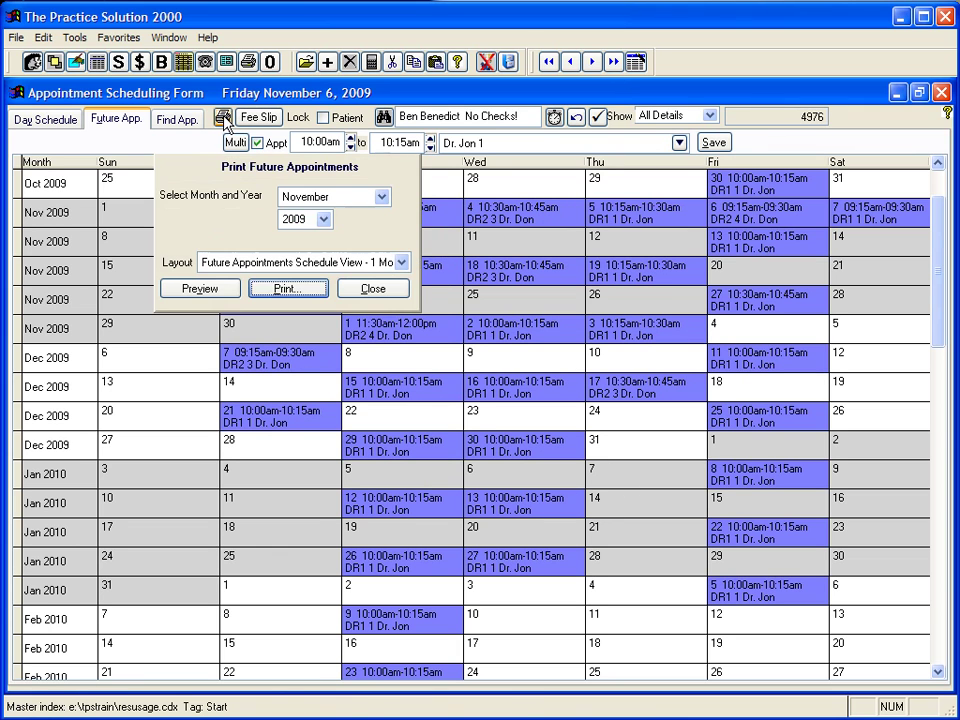
pyautogui.click(218, 264)
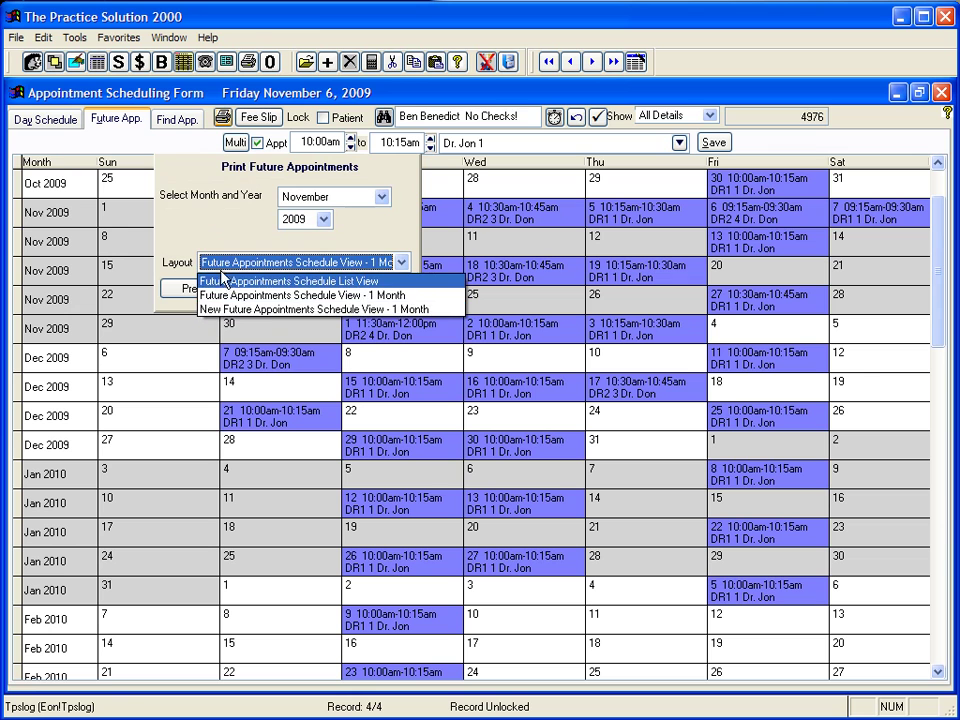
pyautogui.click(218, 309)
pyautogui.click(206, 293)
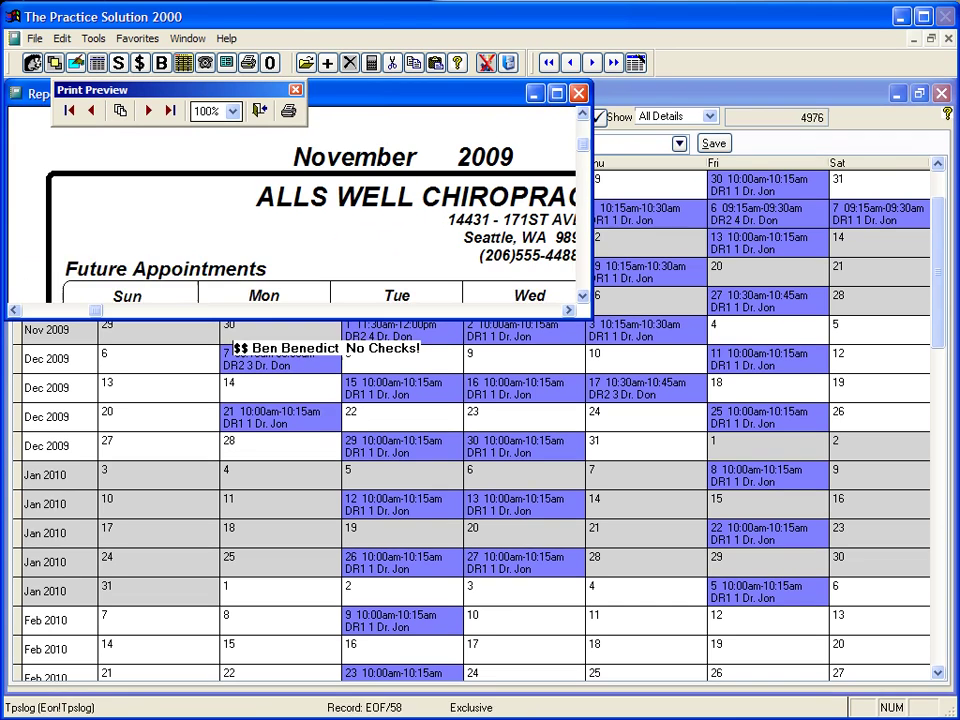
pyautogui.click(948, 39)
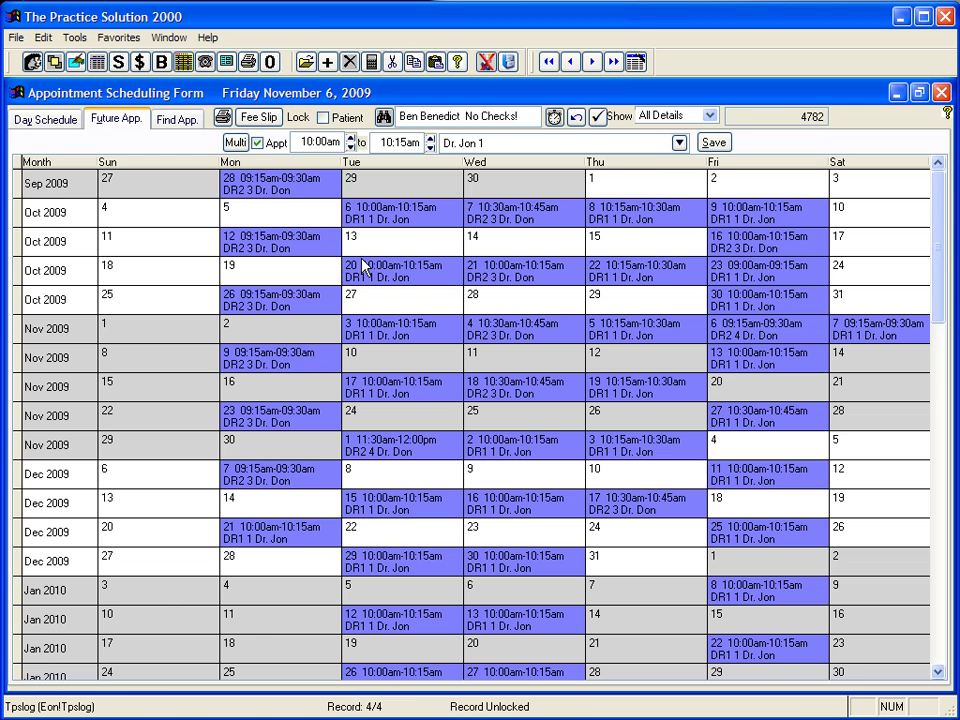
# Enter a CMT 1-2 Areas service for the 9:45am patient under resource 4 on the day schedule, and save it.
pyautogui.click(40, 120)
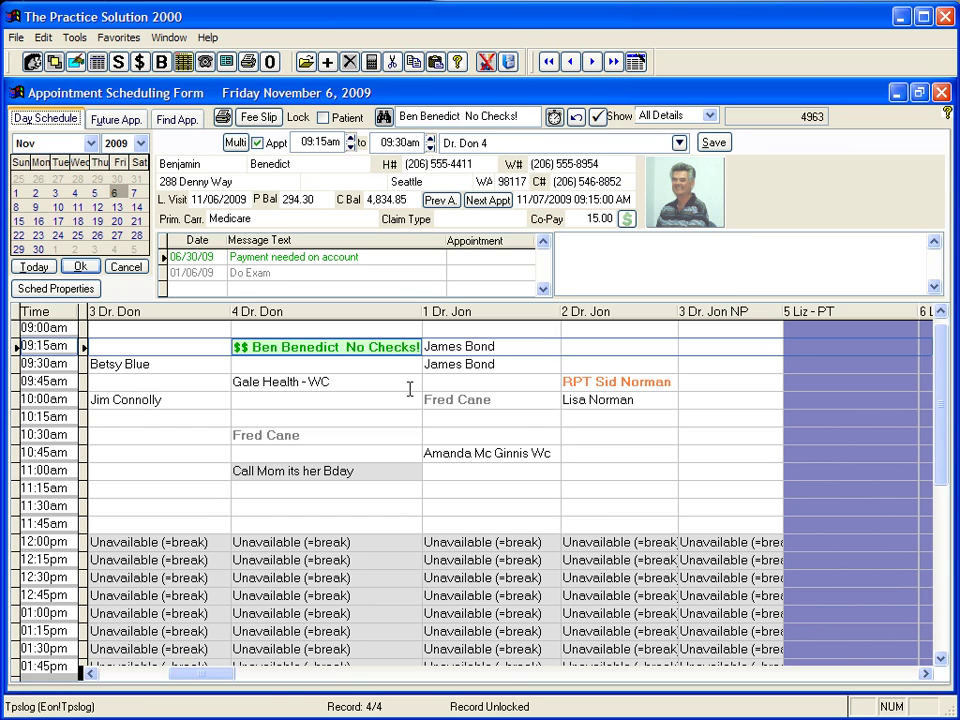
pyautogui.click(314, 382)
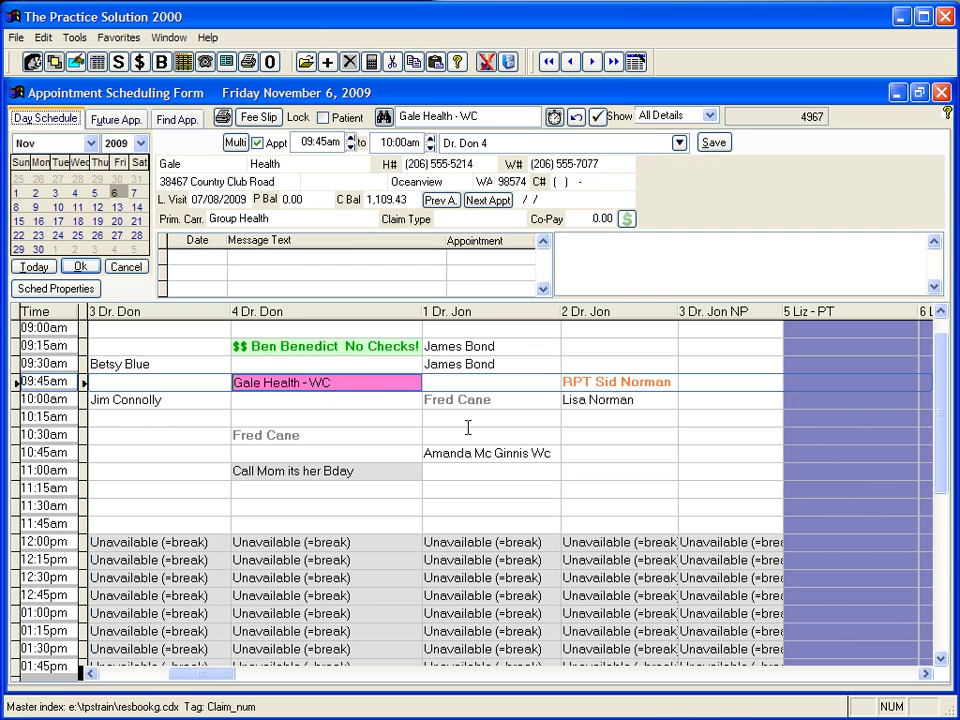
pyautogui.doubleClick(357, 382)
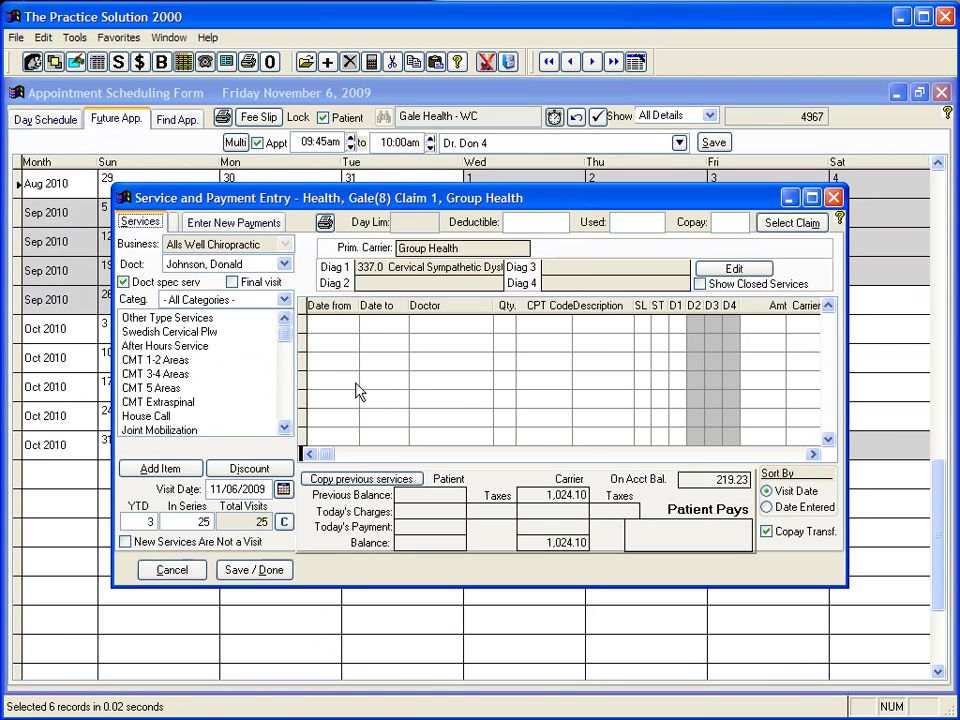
pyautogui.click(176, 362)
pyautogui.doubleClick(178, 366)
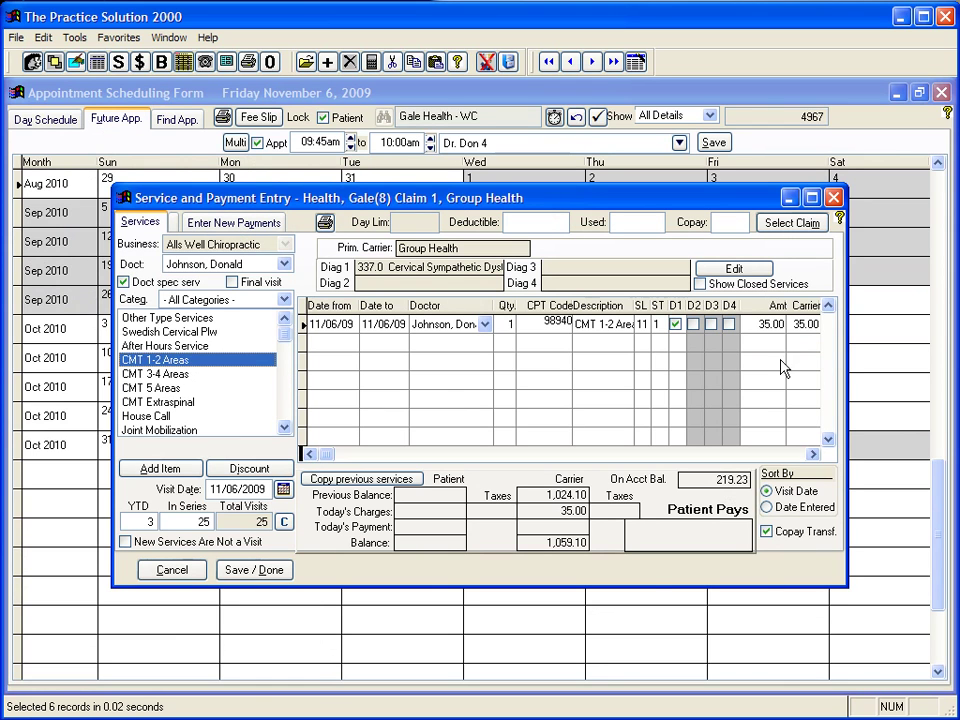
pyautogui.click(262, 569)
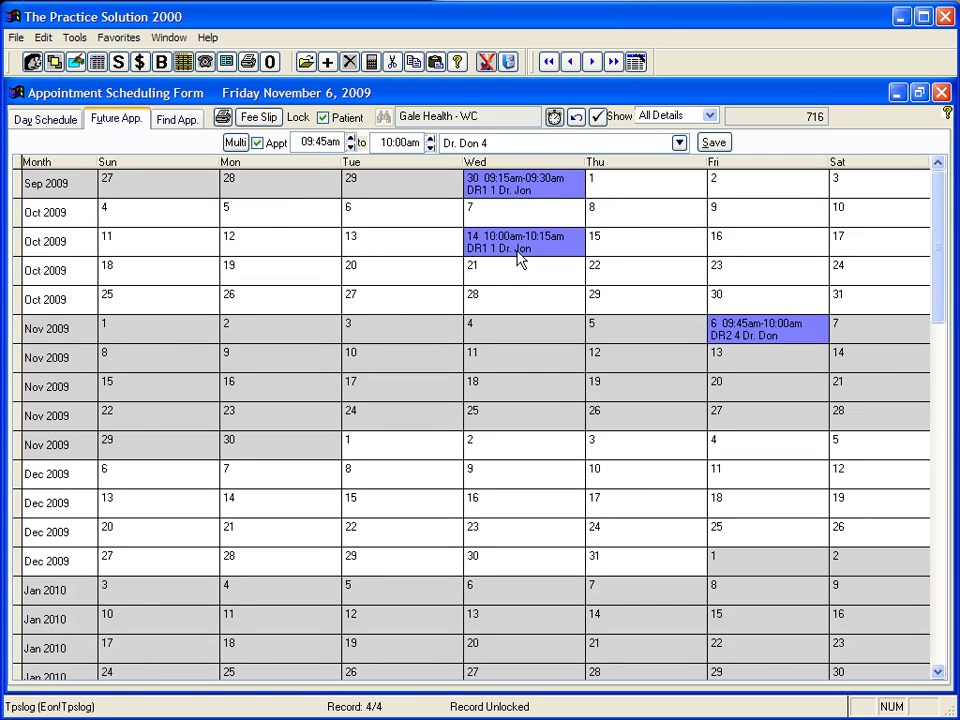
# Book appointments on October 28, November 11 and November 25 using the October 14 appointment's slot and resource, and return to the day schedule.
pyautogui.click(522, 246)
pyautogui.click(540, 303)
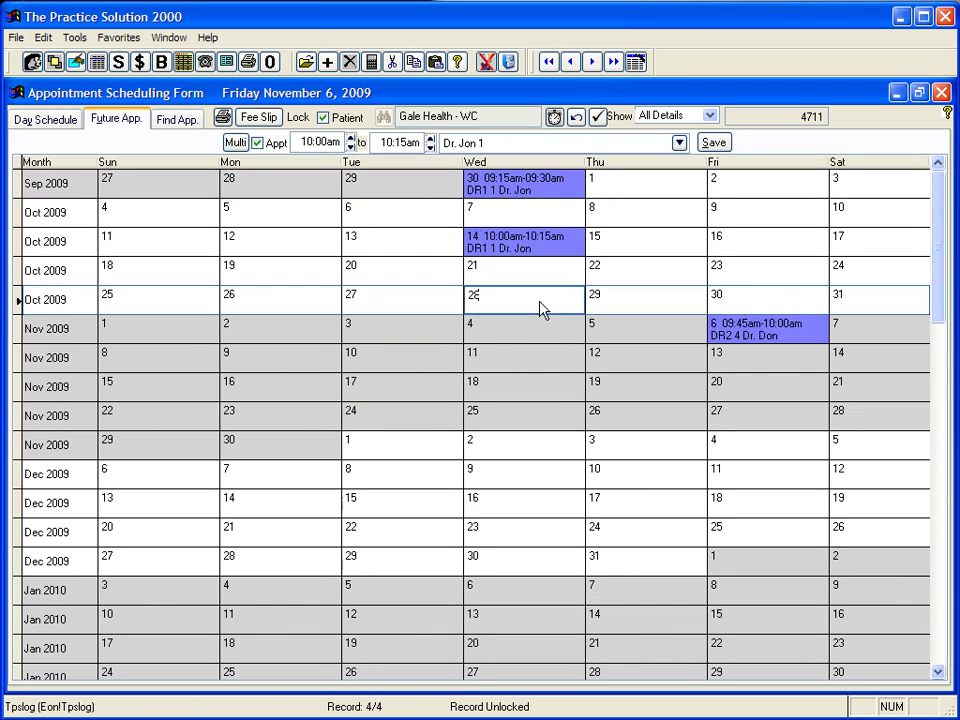
pyautogui.click(526, 362)
pyautogui.click(530, 422)
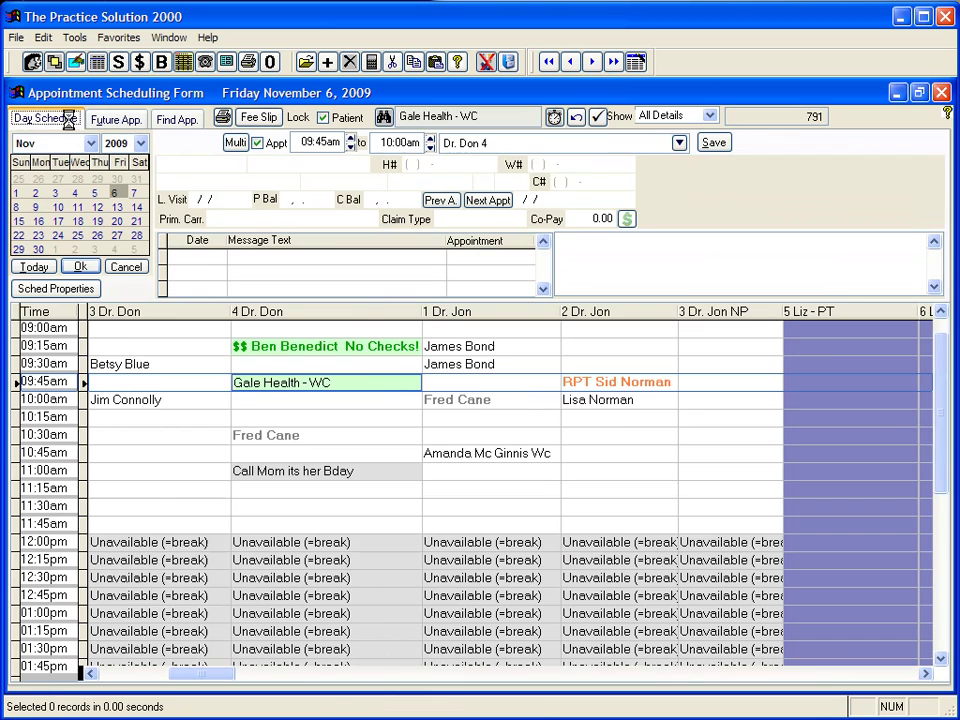
pyautogui.click(45, 119)
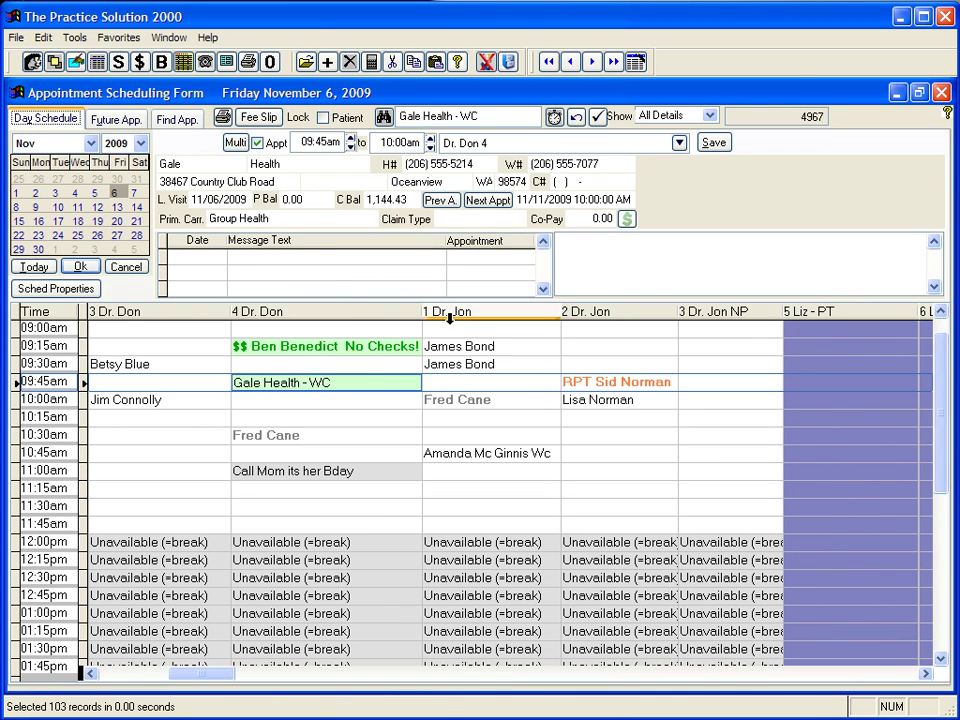